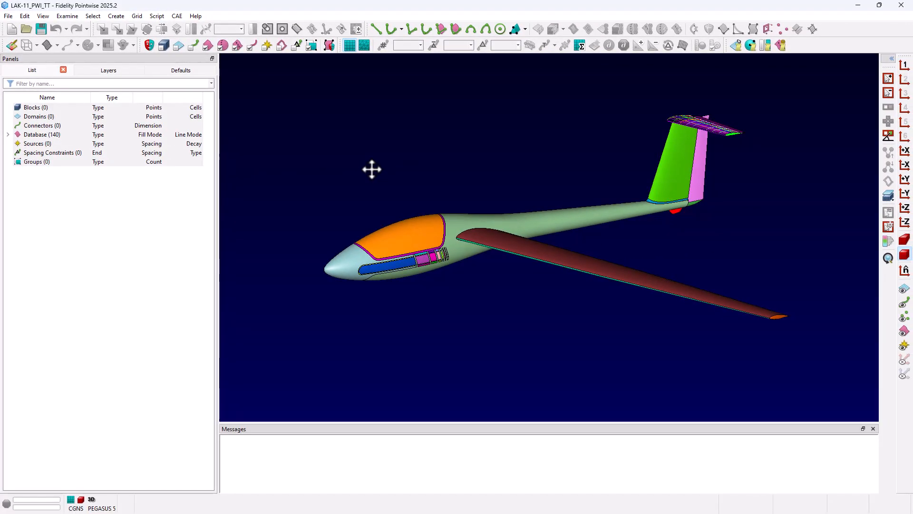
# Select all database entities of the glider and assemble them with Assisted Model Assembly at the default edge tolerance.
pyautogui.hotkey('ctrl', 'a')
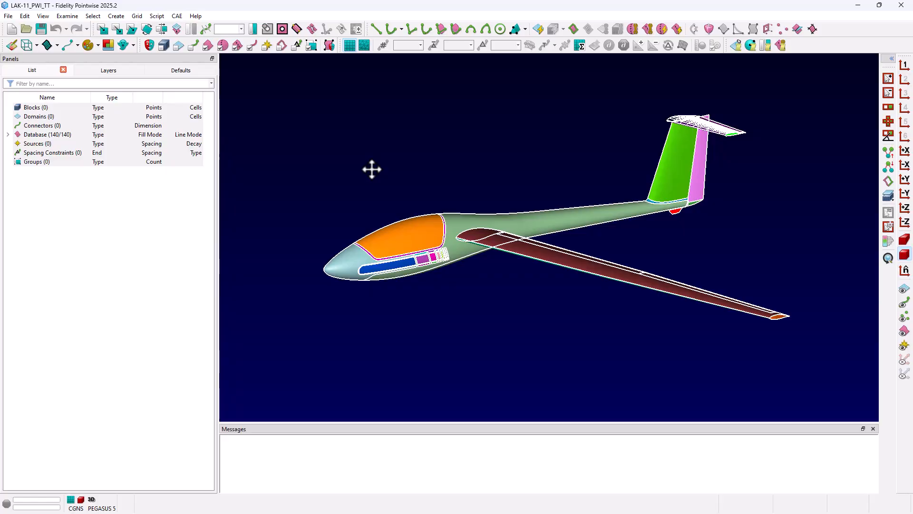
pyautogui.click(118, 17)
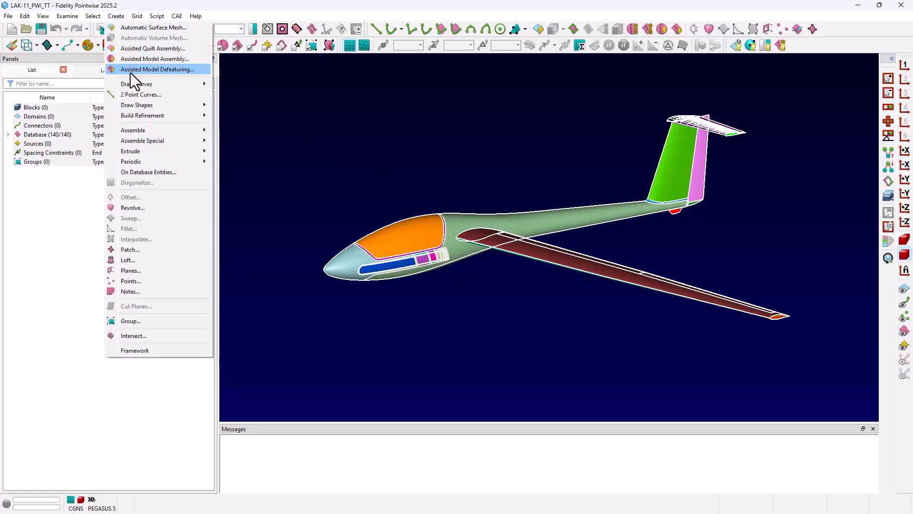
pyautogui.click(130, 59)
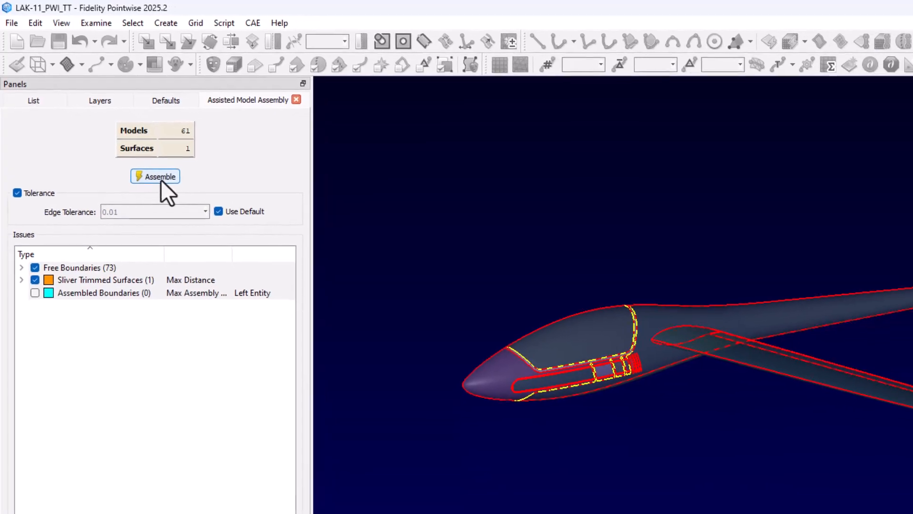
pyautogui.click(172, 194)
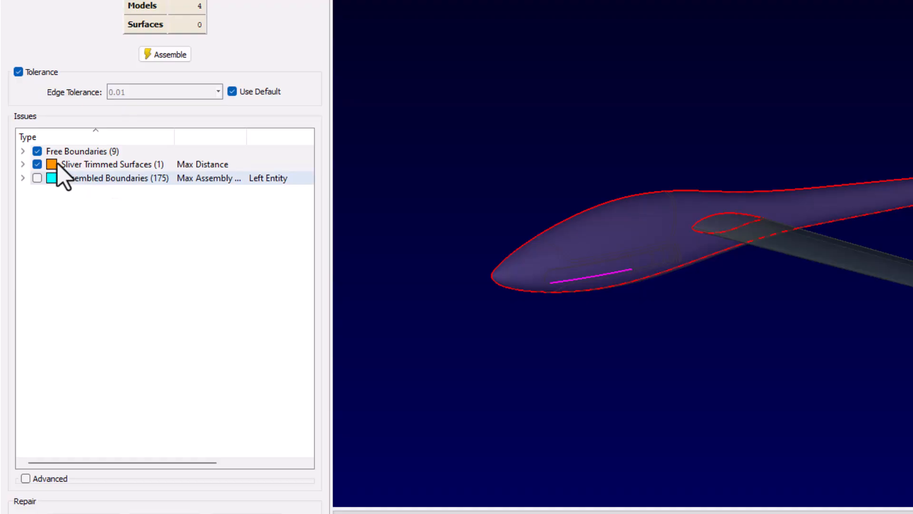
# Expand the free boundaries and their lamina loops to examine the categories of issues reported for the assembly.
pyautogui.click(22, 151)
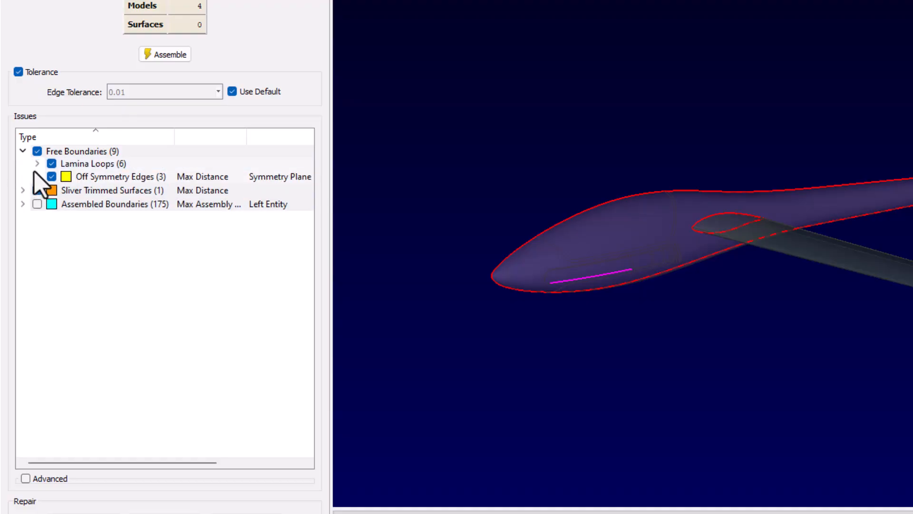
pyautogui.click(37, 163)
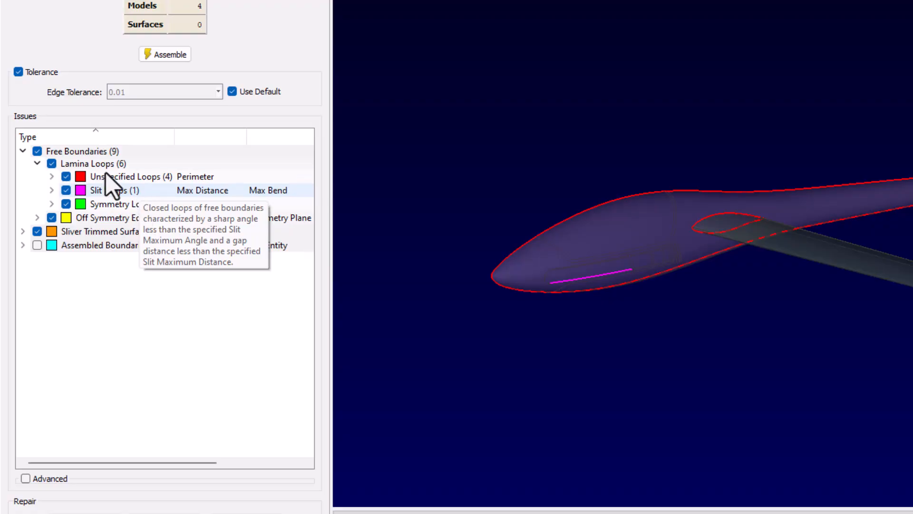
pyautogui.moveTo(126, 204)
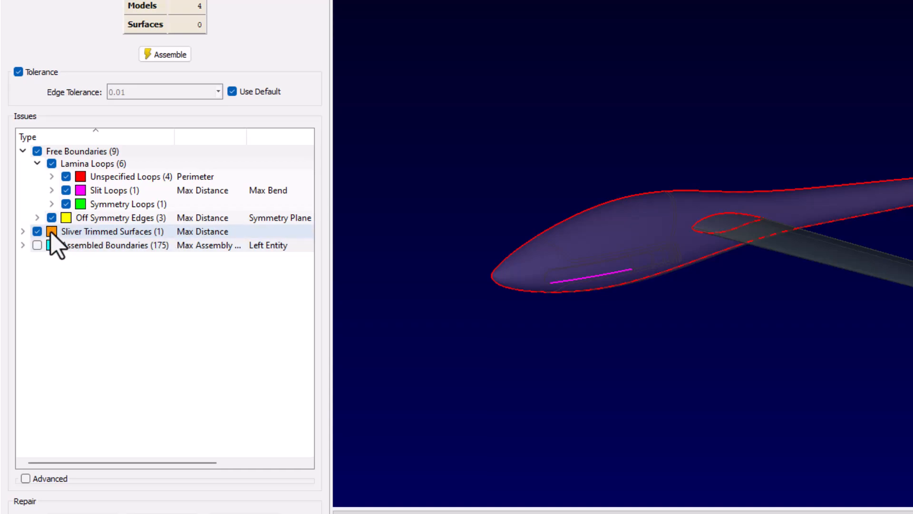
# Select the trimmed surface listed as a sliver, zoom to it and move the rotation point there.
pyautogui.click(22, 232)
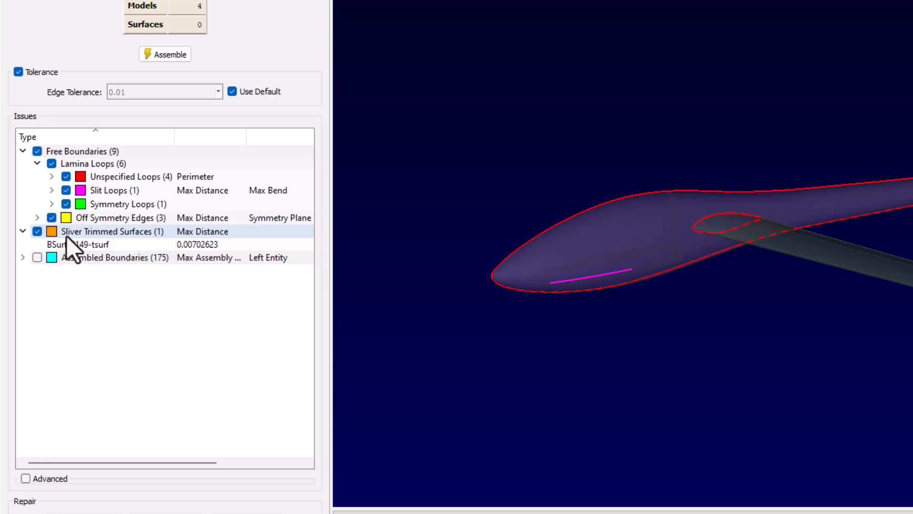
pyautogui.click(81, 244)
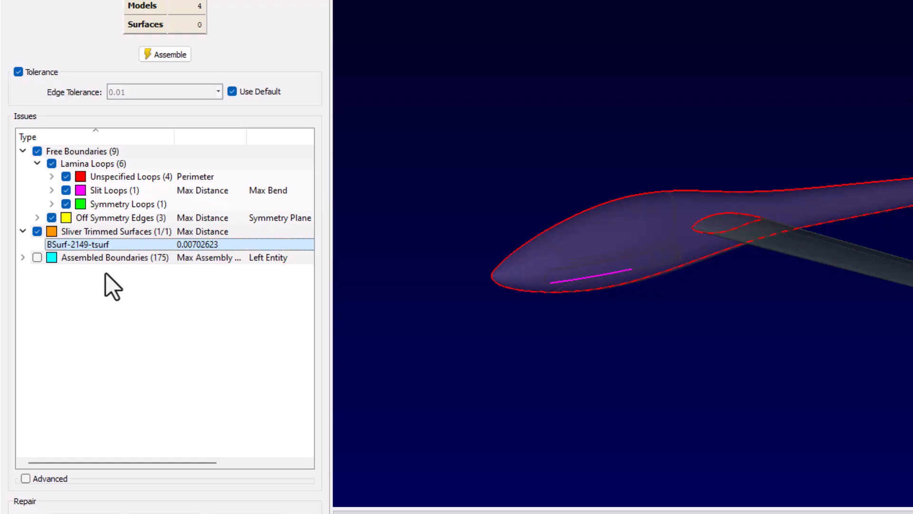
pyautogui.rightClick(118, 244)
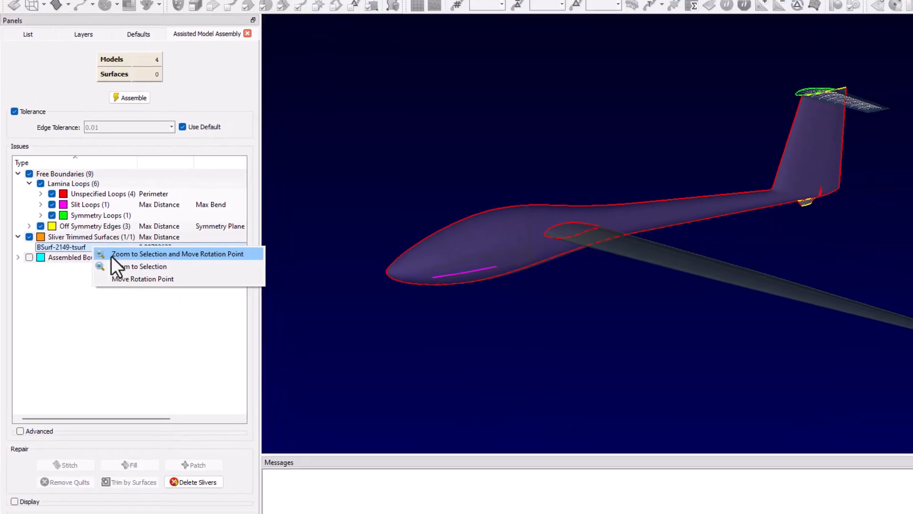
pyautogui.click(95, 253)
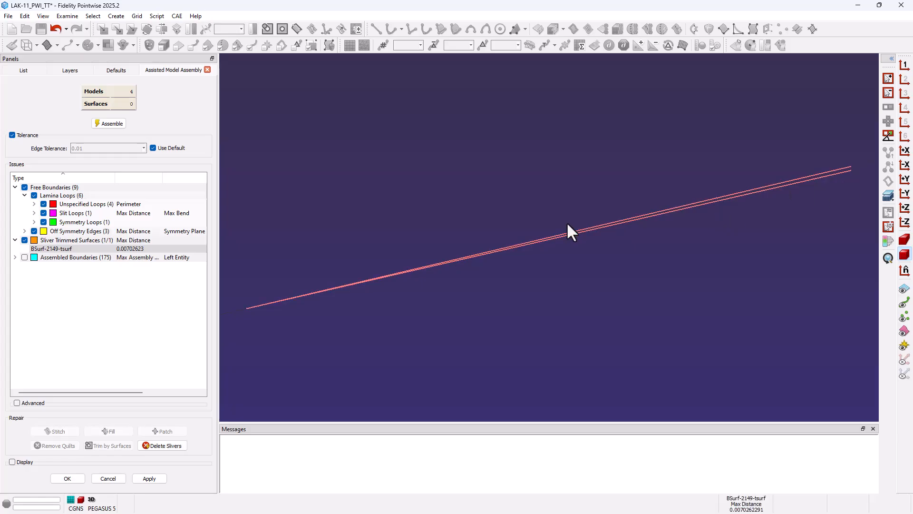
# Examine the sliver surface from several angles and recall saved user view 1 of the whole glider.
pyautogui.moveTo(542, 265); pyautogui.dragTo(569, 278, button='middle')
pyautogui.keyDown('shift'); pyautogui.moveTo(568, 278); pyautogui.dragTo(570, 278, button='right'); pyautogui.keyUp('shift')
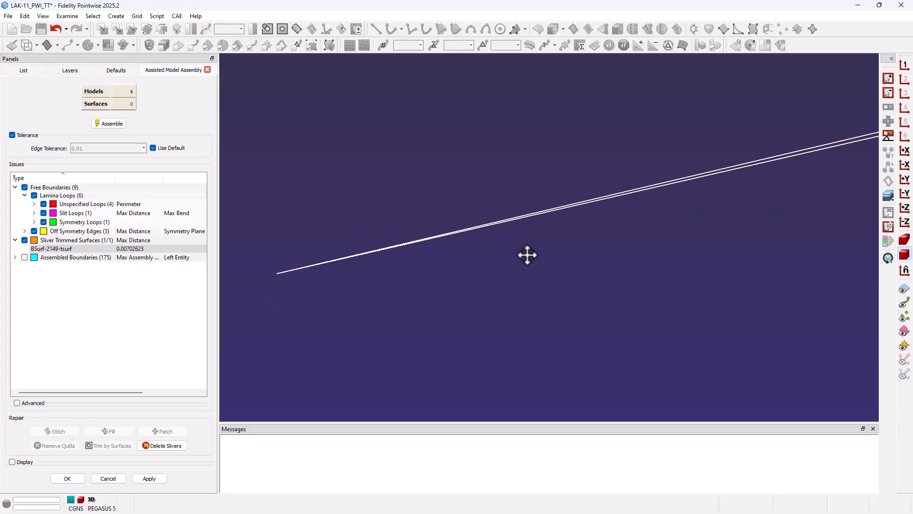
pyautogui.hotkey('ctrl', 'Right')
pyautogui.hotkey('ctrl', 'Right')
pyautogui.hotkey('ctrl', 'Right')
pyautogui.hotkey('ctrl', 'Right')
pyautogui.hotkey('ctrl', 'Right')
pyautogui.hotkey('ctrl', 'Right')
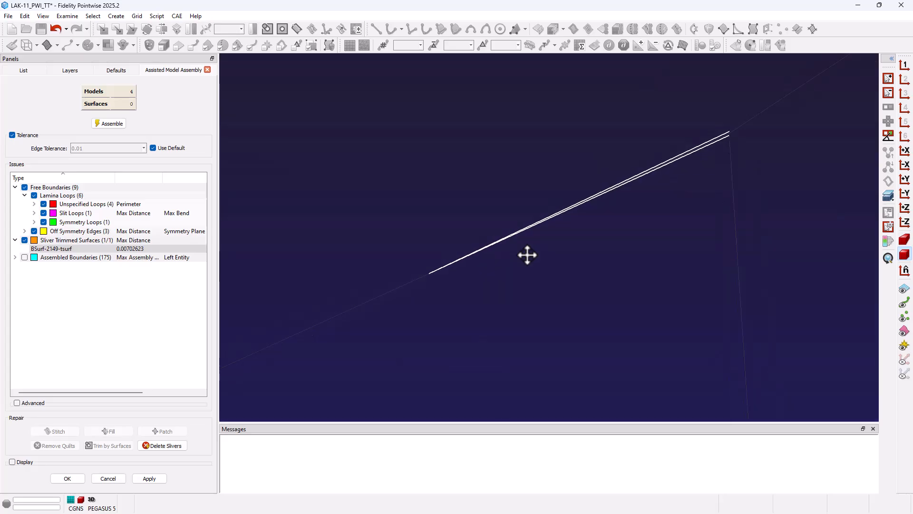
pyautogui.hotkey('ctrl', 'Right')
pyautogui.hotkey('ctrl', 'Right')
pyautogui.hotkey('ctrl', 'Right')
pyautogui.hotkey('ctrl', 'Right')
pyautogui.hotkey('ctrl', 'Right')
pyautogui.hotkey('ctrl', 'Right')
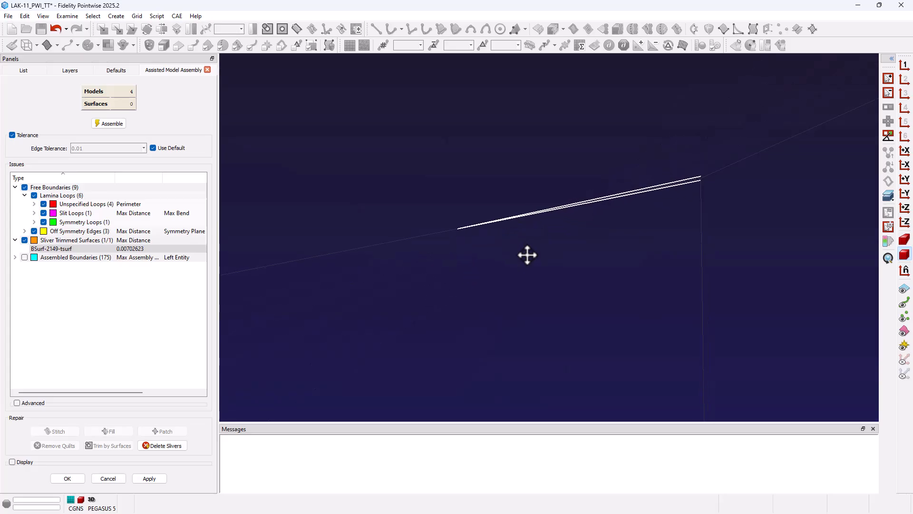
pyautogui.hotkey('ctrl', 'Right')
pyautogui.hotkey('ctrl', 'Right')
pyautogui.hotkey('ctrl', 'Right')
pyautogui.hotkey('ctrl', 'Right')
pyautogui.hotkey('ctrl', 'Right')
pyautogui.hotkey('ctrl', 'Right')
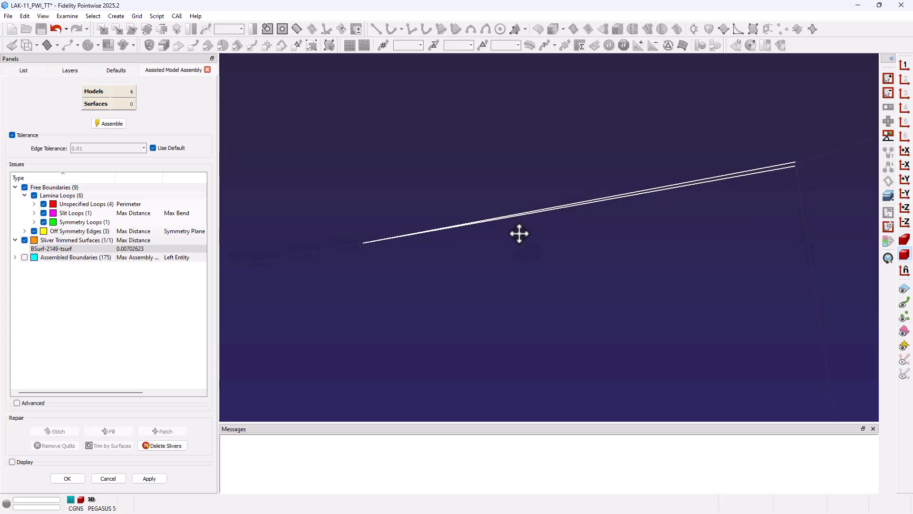
pyautogui.click(905, 67)
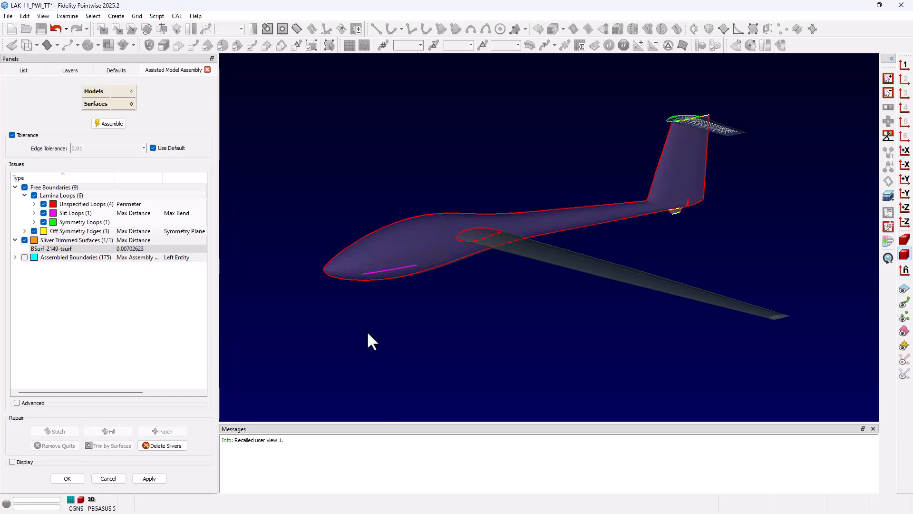
# Bring the selected sliver surface into close view again using Cycle Selection Views.
pyautogui.click(88, 249)
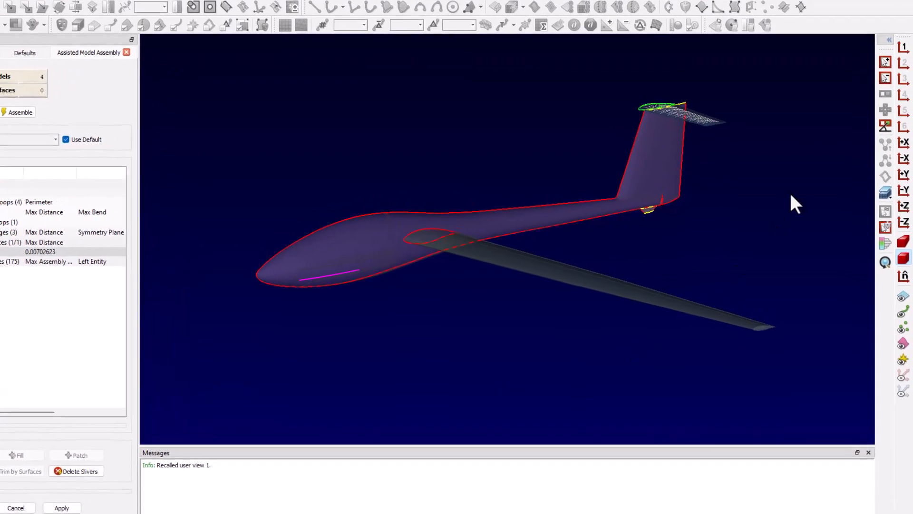
pyautogui.click(889, 39)
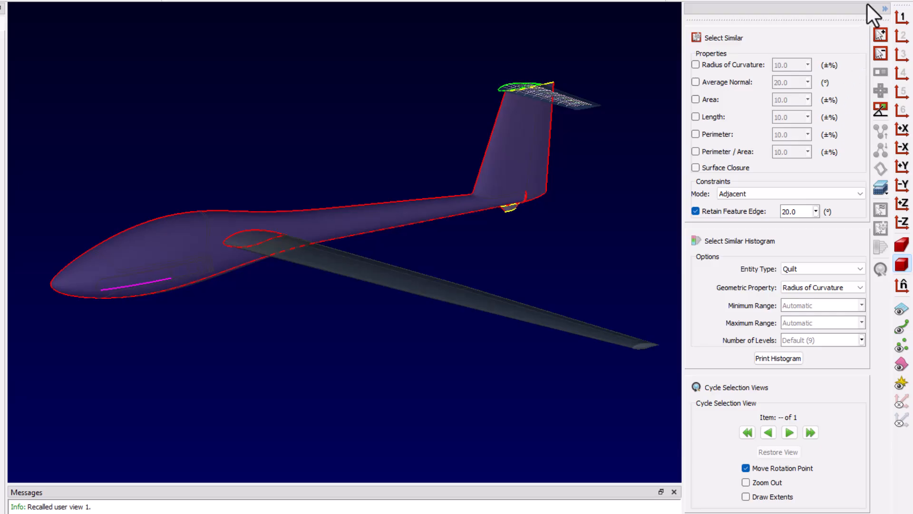
pyautogui.click(885, 8)
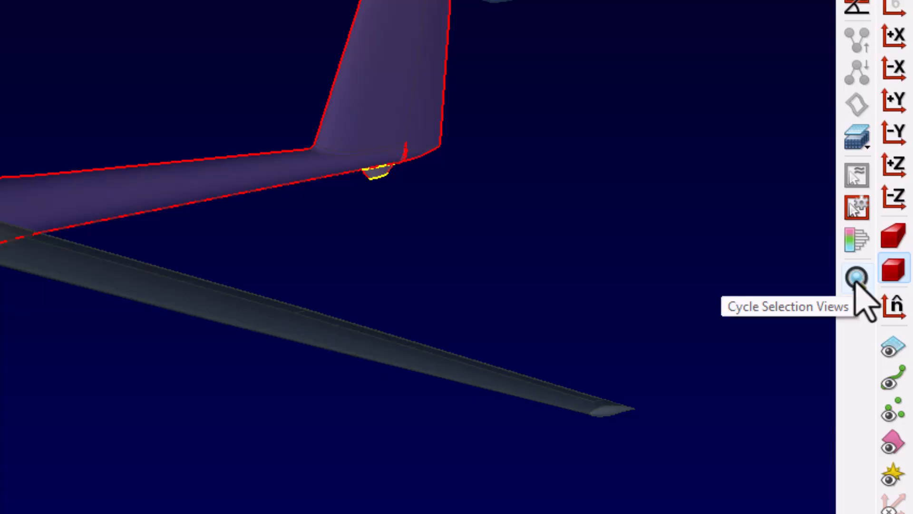
pyautogui.click(857, 392)
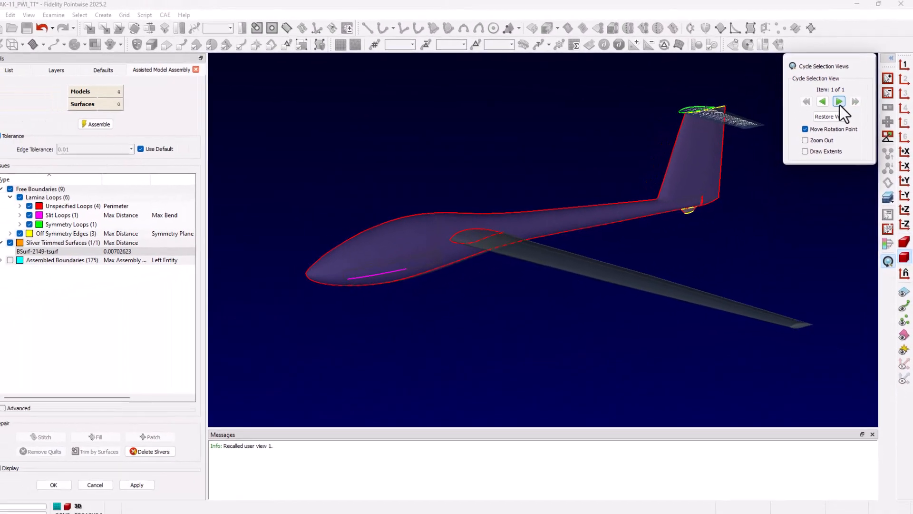
pyautogui.click(807, 110)
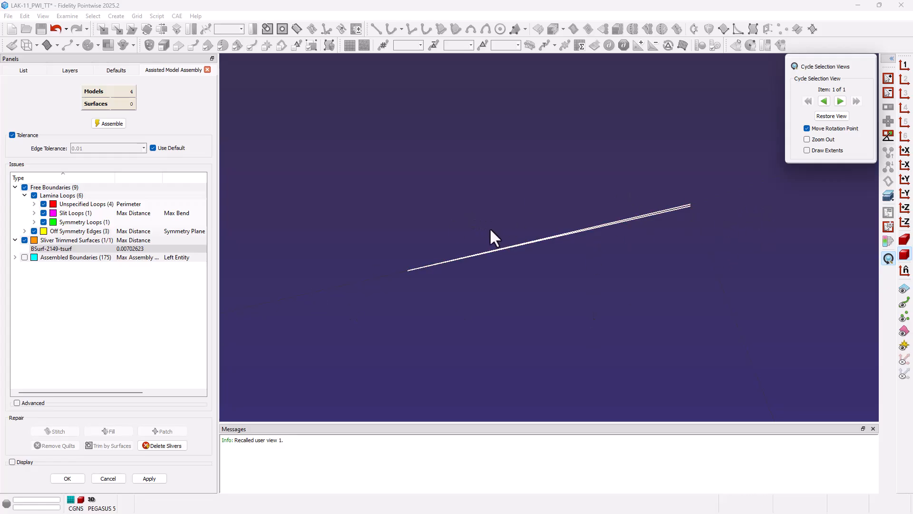
# Delete the selected sliver trimmed surface from the assembled model.
pyautogui.click(92, 250)
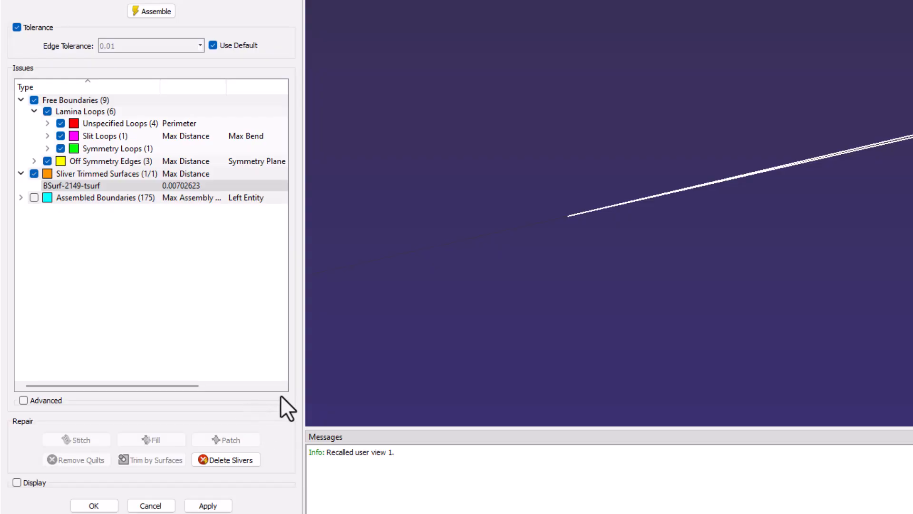
pyautogui.click(189, 186)
pyautogui.click(175, 182)
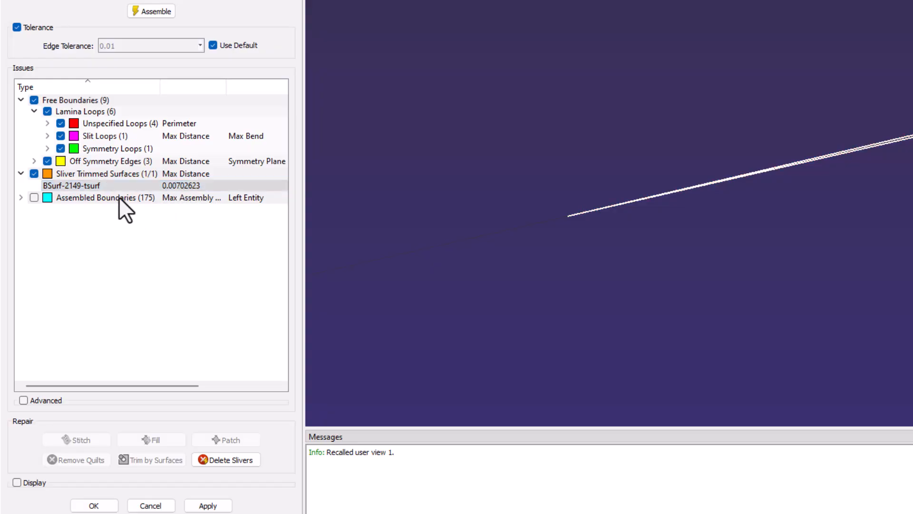
pyautogui.click(237, 462)
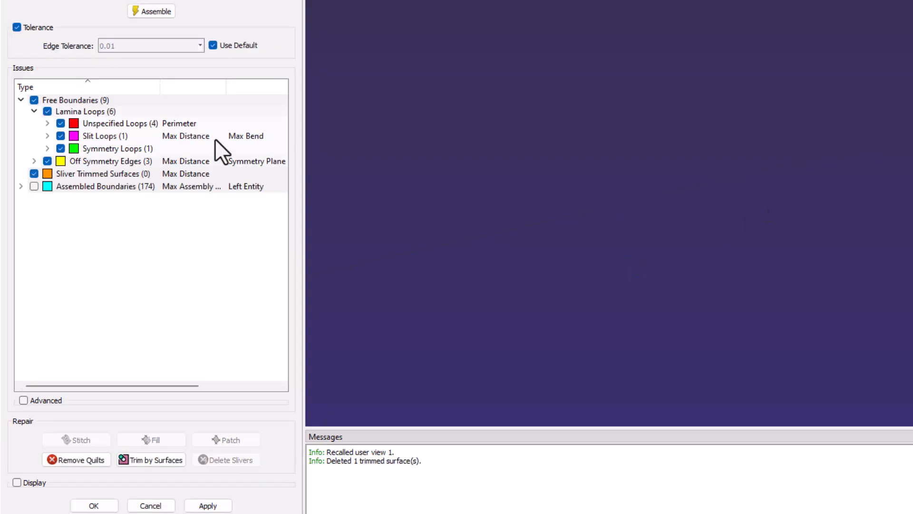